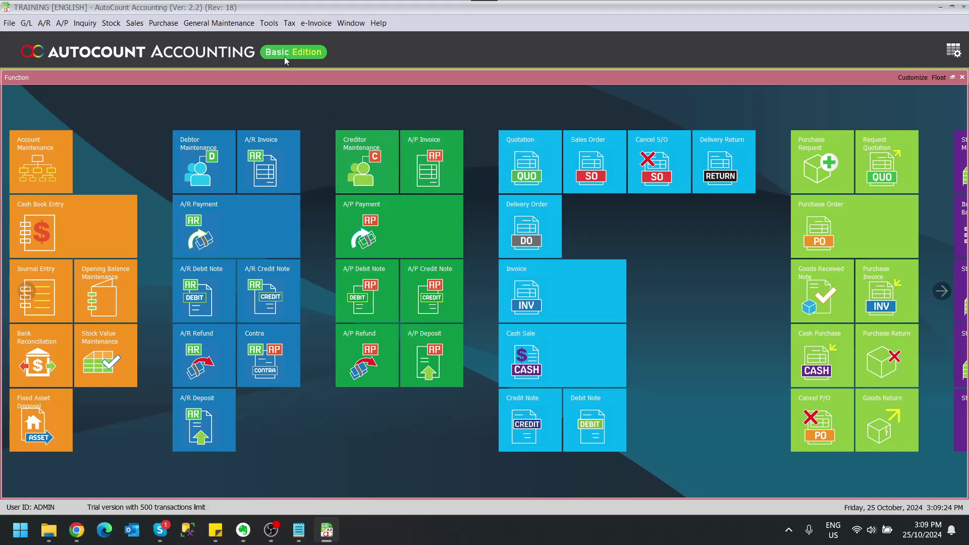
Open Tax Entity Maintenance and start creating a new tax entity.
left_click(289, 23)
left_click(298, 38)
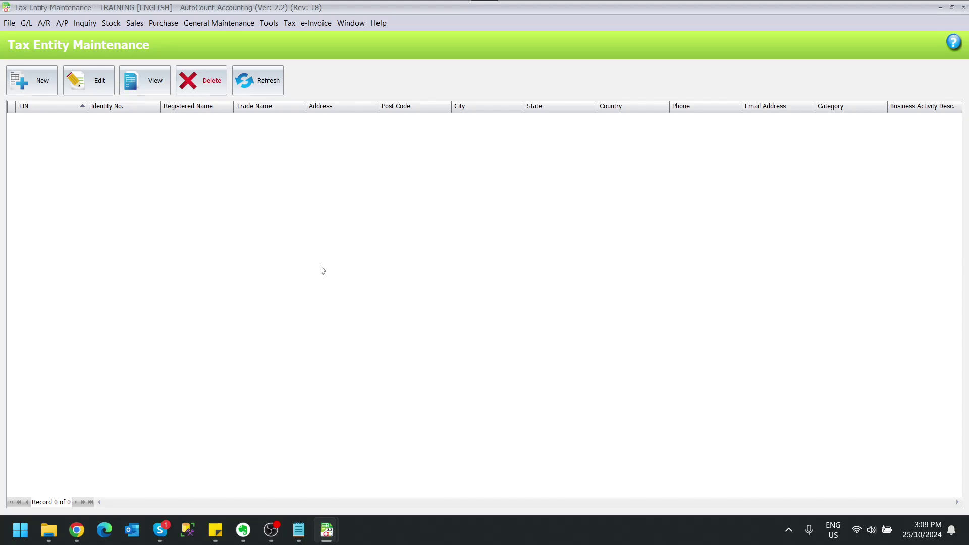
left_click(42, 84)
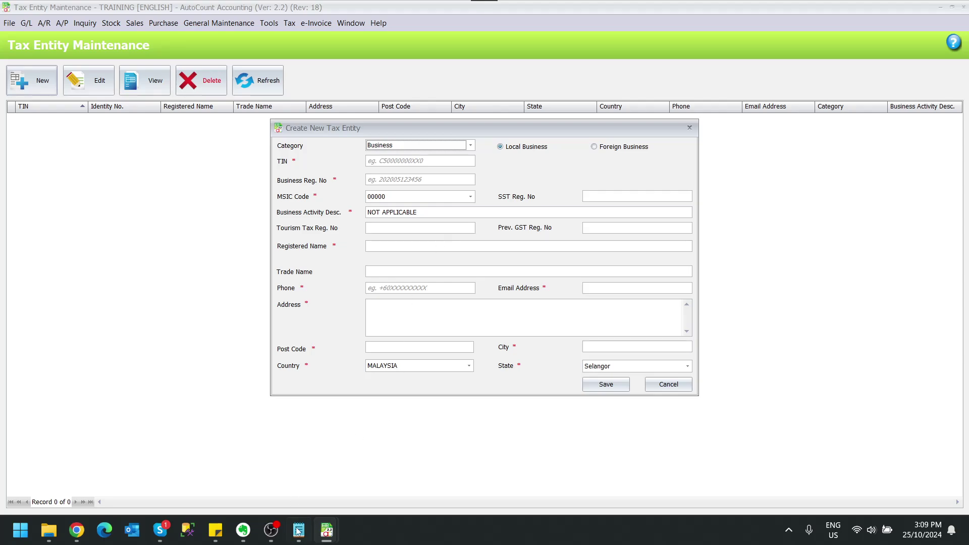
Copy the company's TIN from the Notepad notes into the TIN field of the new tax entity.
mouse_move(298, 531)
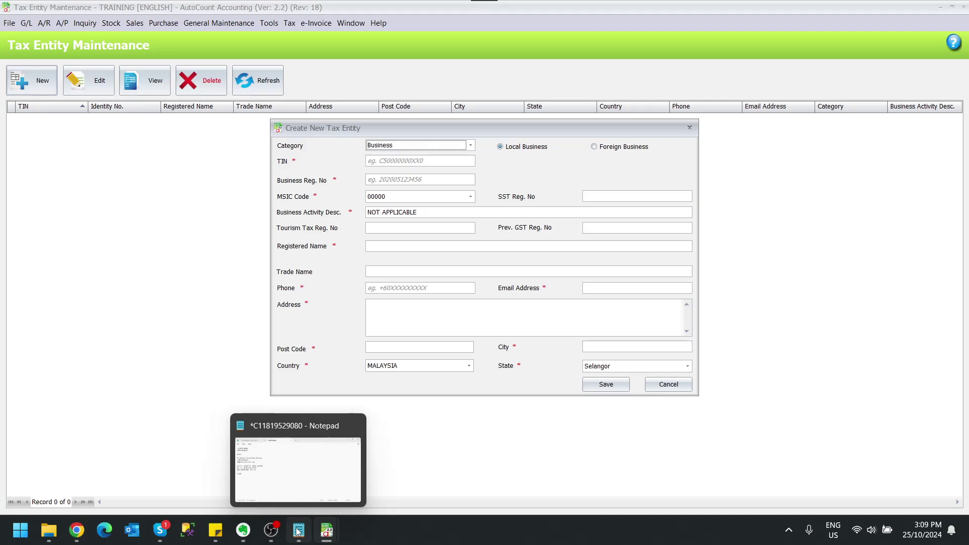
left_click(297, 531)
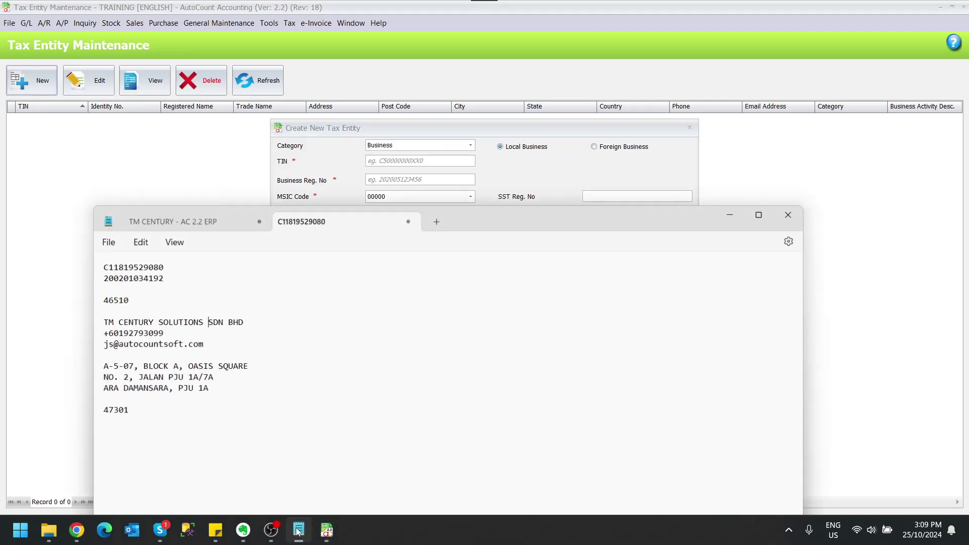
left_click_drag(531, 250, 636, 302)
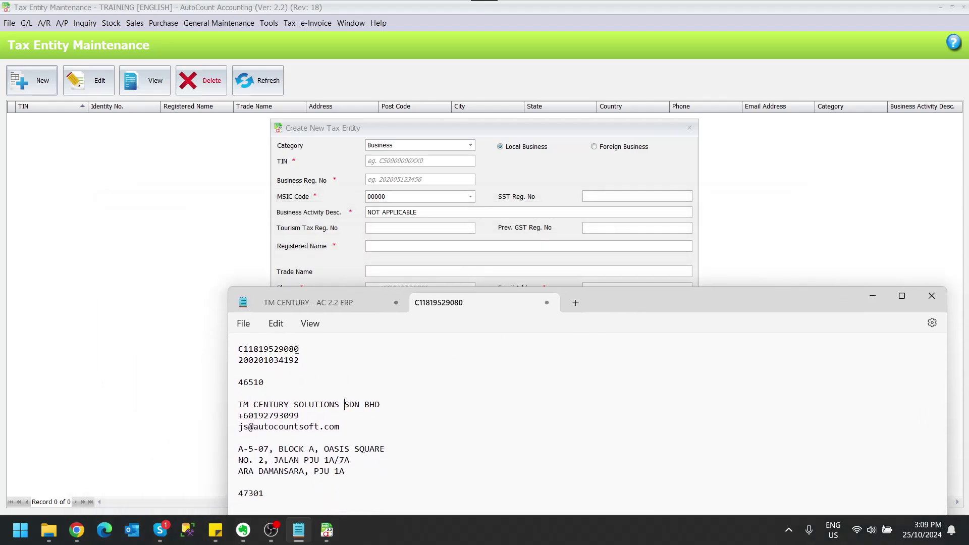
left_click_drag(297, 349, 230, 352)
key("ctrl+c")
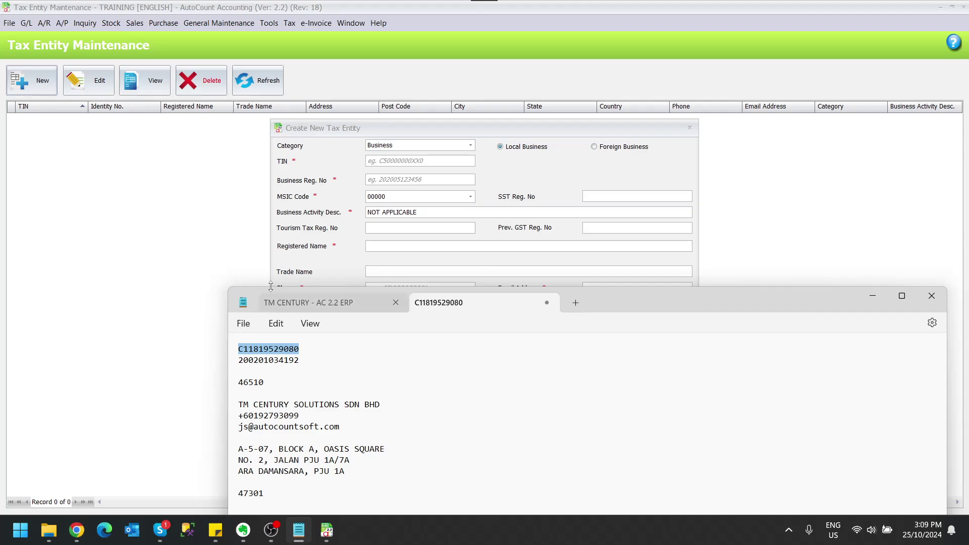
left_click(356, 166)
left_click(394, 163)
key("ctrl+v")
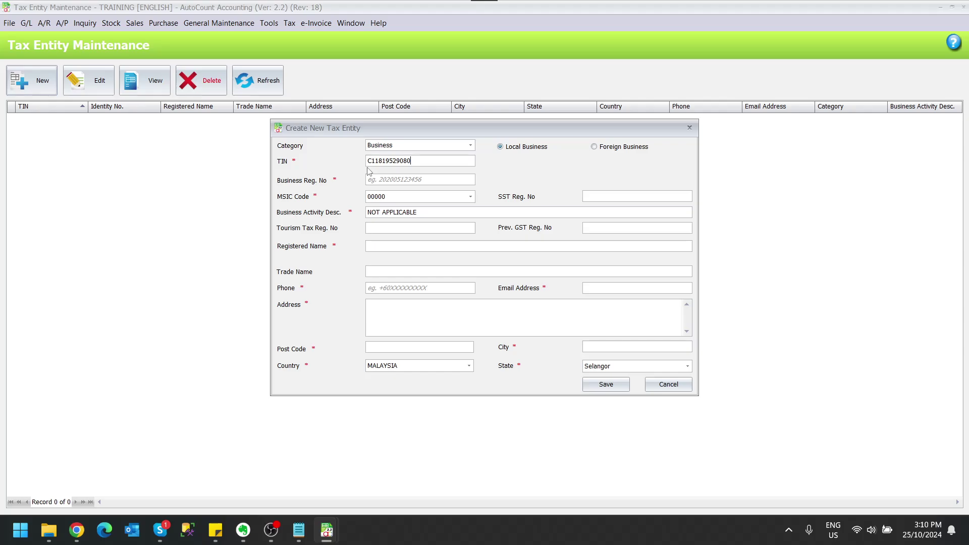
Copy the business registration number from the Notepad notes into the tax entity's Business Reg. No field.
left_click(299, 530)
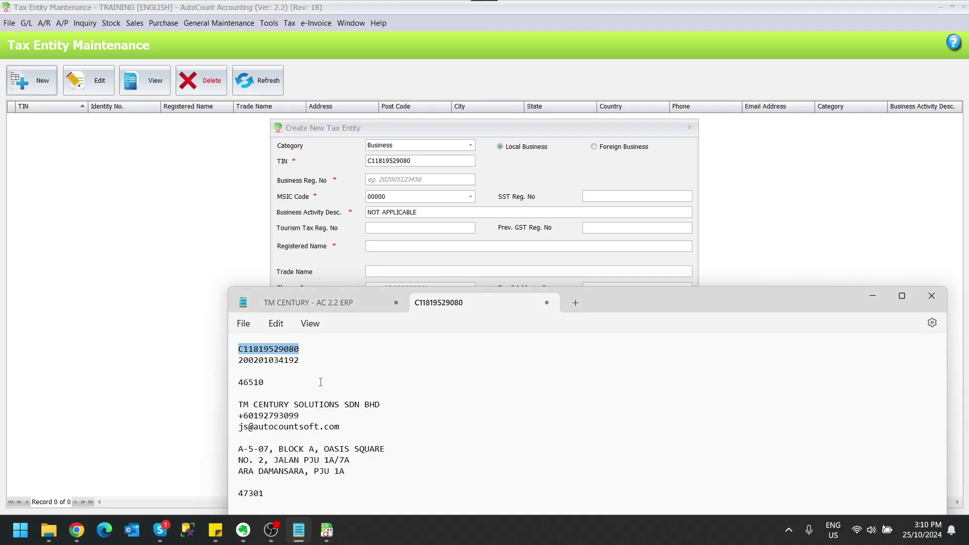
left_click_drag(317, 358, 233, 361)
key("ctrl+c")
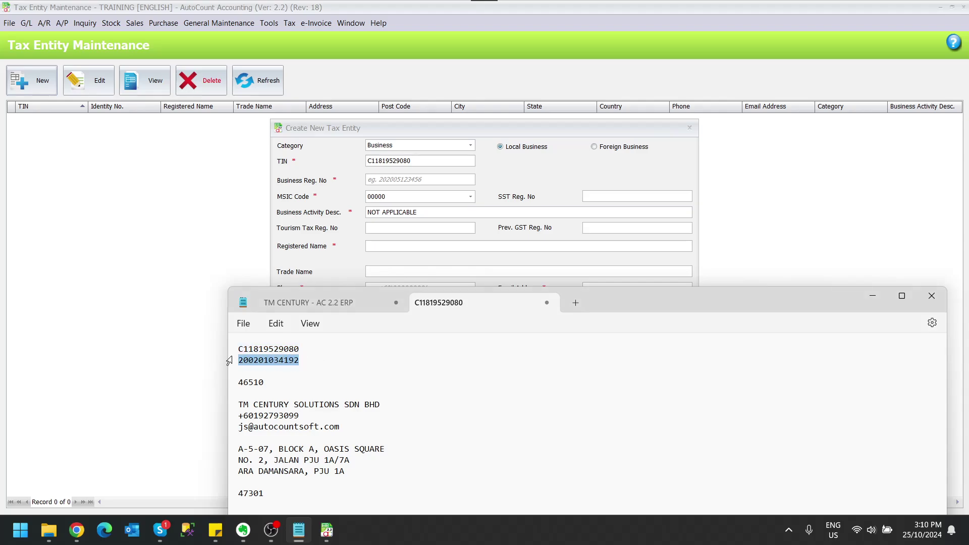
left_click(371, 181)
key("ctrl+v")
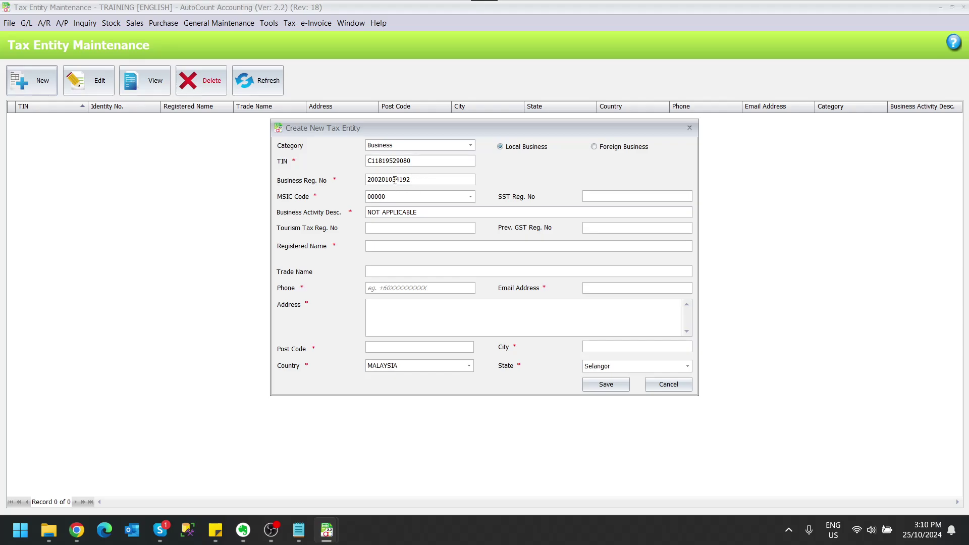
Copy code 46510 from the Notepad notes, look it up in the MSIC code list and assign it to the tax entity.
left_click(299, 530)
double_click(245, 382)
key("ctrl+c")
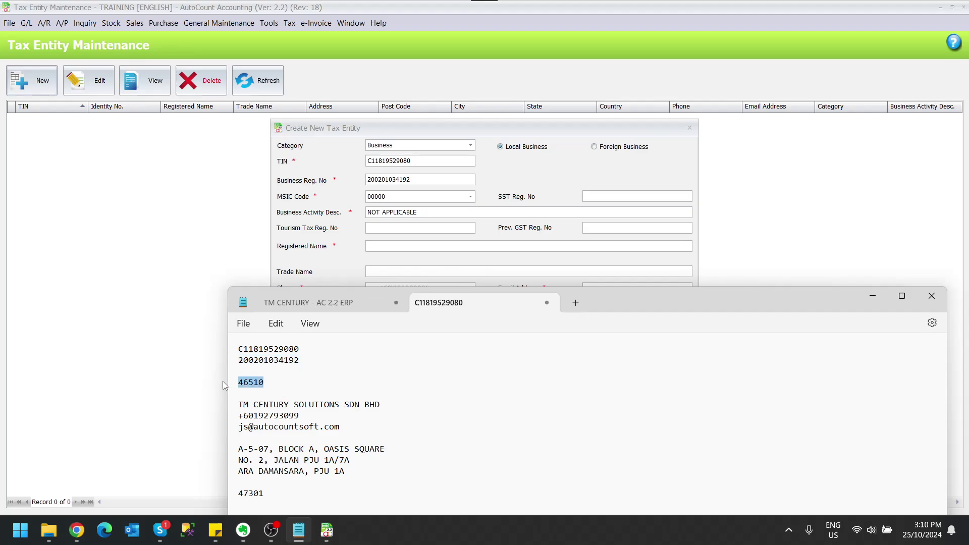
left_click(402, 197)
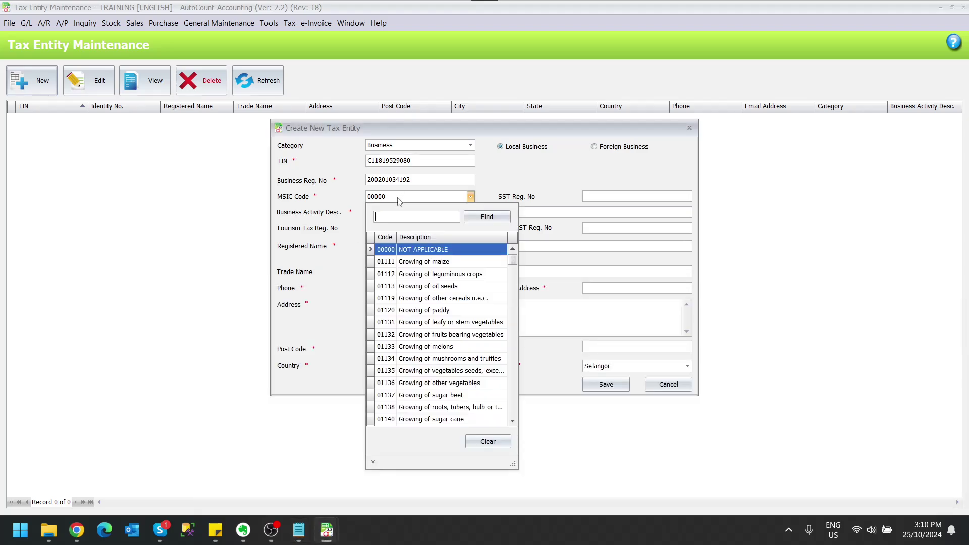
key("ctrl+v")
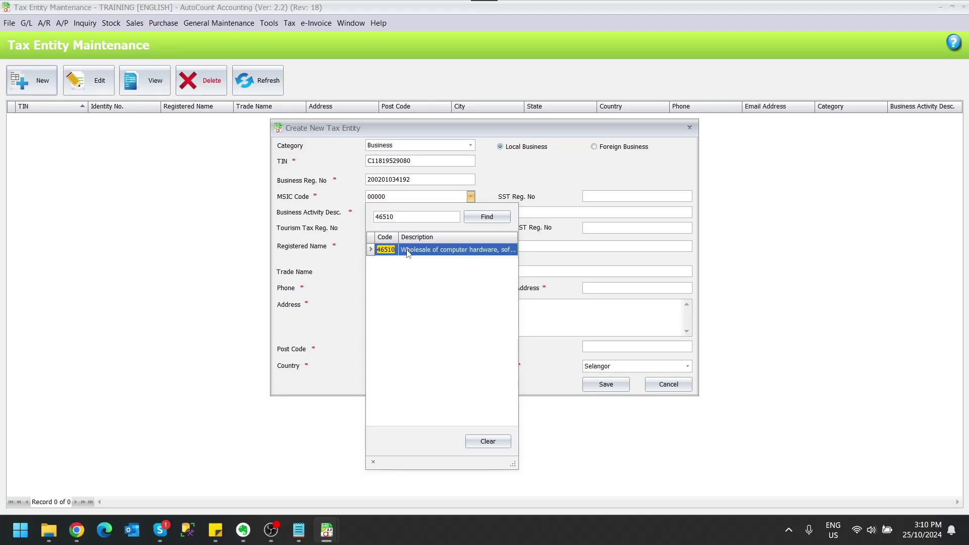
left_click(404, 250)
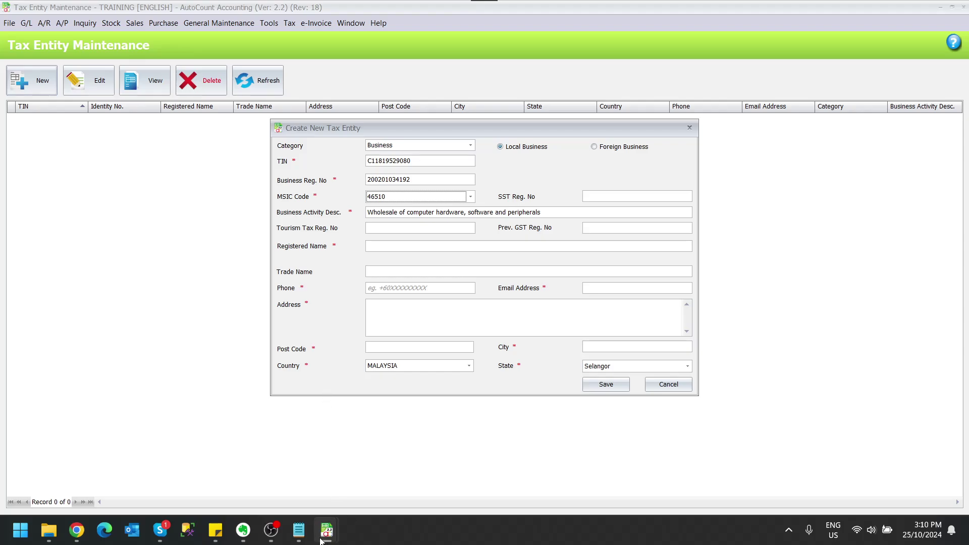
Copy TM CENTURY SOLUTIONS SDN BHD from the Notepad notes into the tax entity's Registered Name.
left_click(302, 530)
left_click_drag(380, 406, 240, 407)
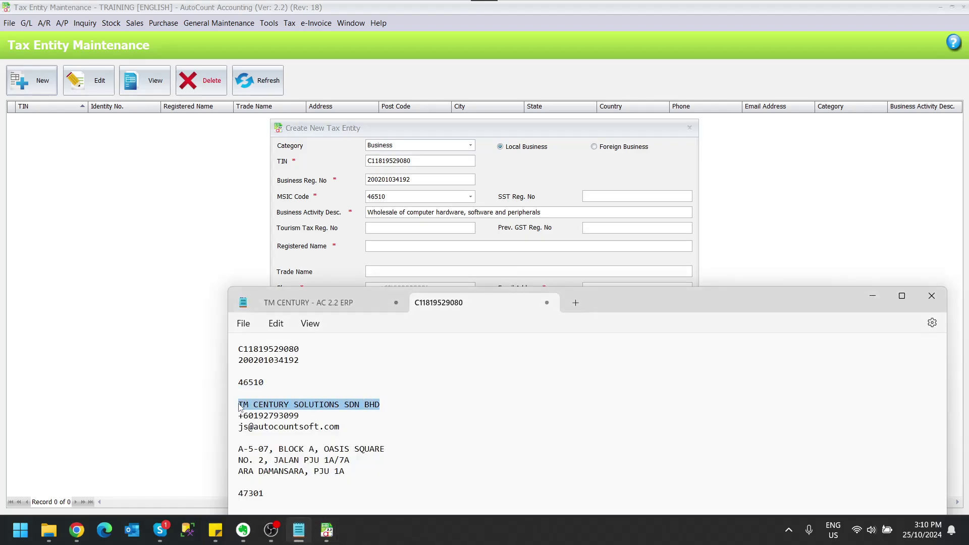
key("ctrl+c")
left_click(428, 247)
key("ctrl+v")
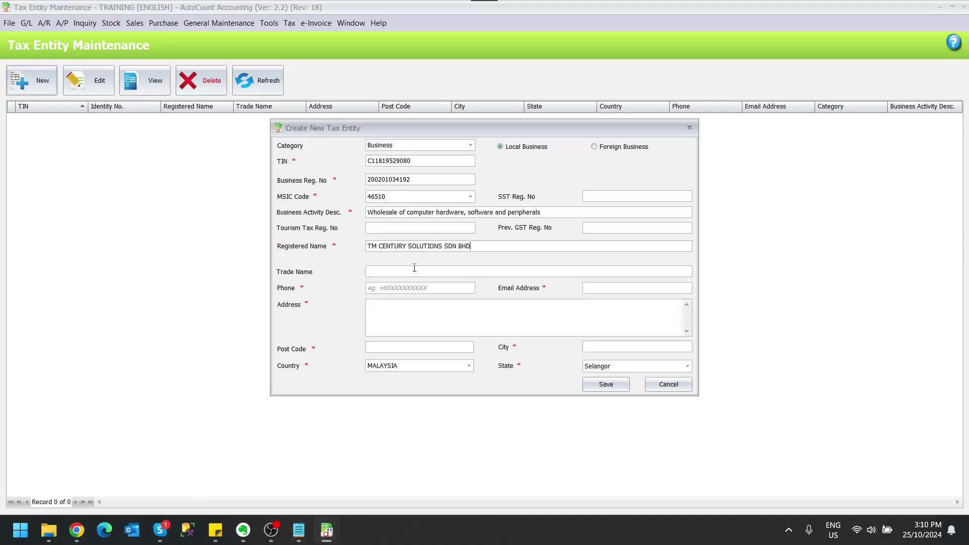
Copy the company's phone number from the Notepad notes into the tax entity's Phone field.
left_click(299, 530)
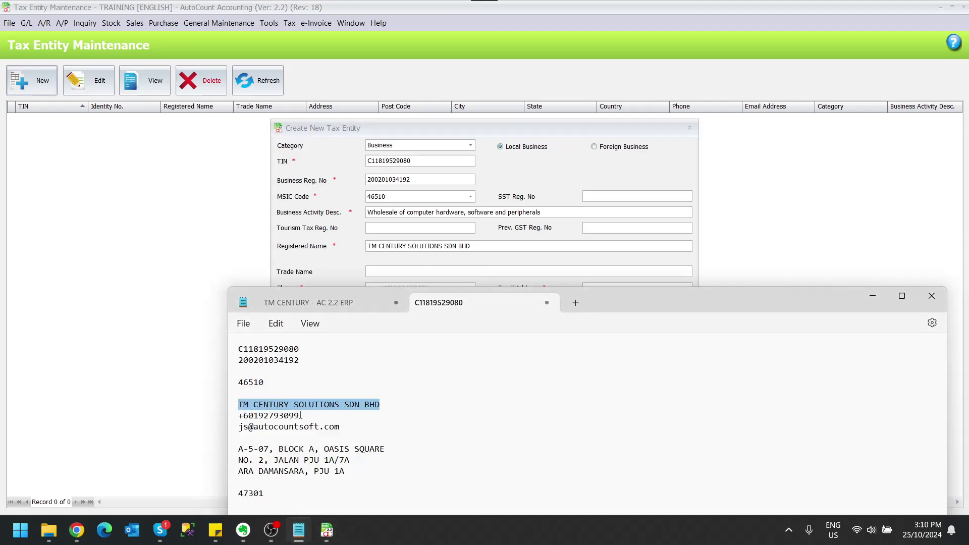
left_click_drag(301, 415, 210, 420)
key("ctrl+c")
left_click(476, 271)
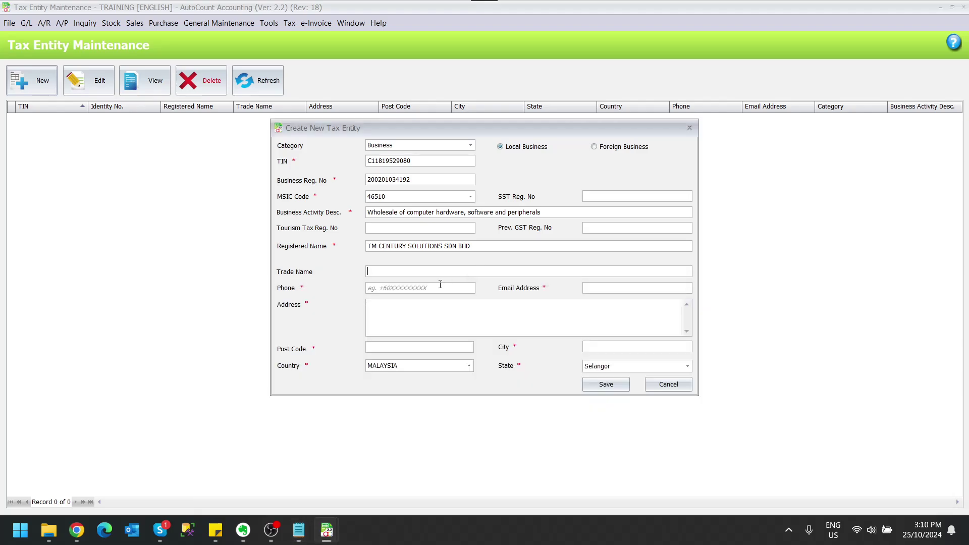
key("ctrl+v")
Copy the company's e-mail from the Notepad notes into the tax entity's Email Address field.
left_click(298, 530)
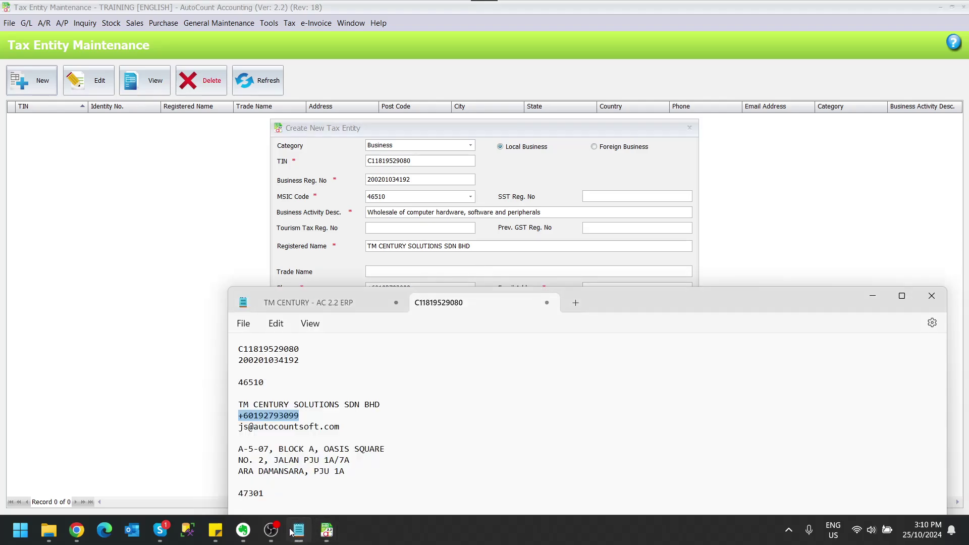
left_click_drag(340, 426, 223, 428)
key("ctrl+c")
left_click(579, 284)
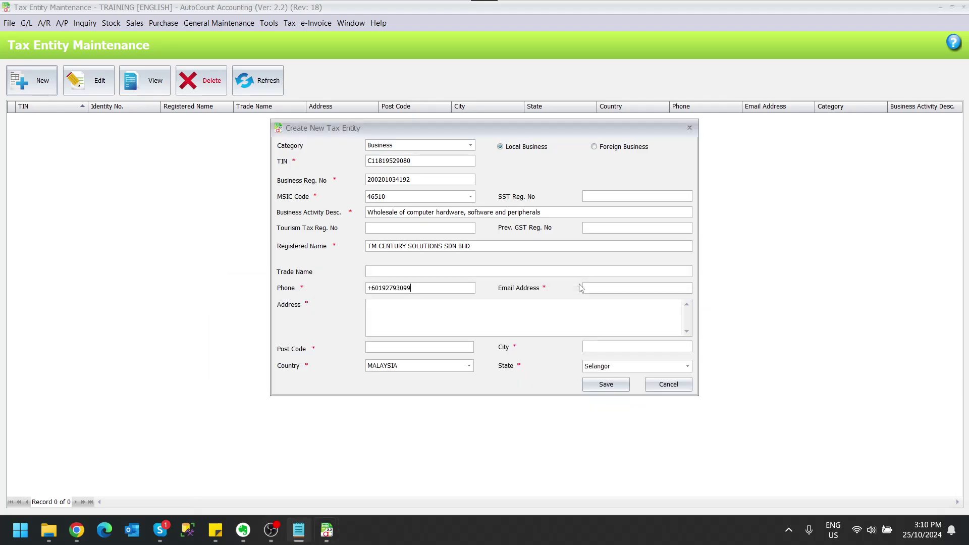
key("ctrl+v")
Copy the three-line street address from the Notepad notes into the tax entity's Address field.
left_click(299, 530)
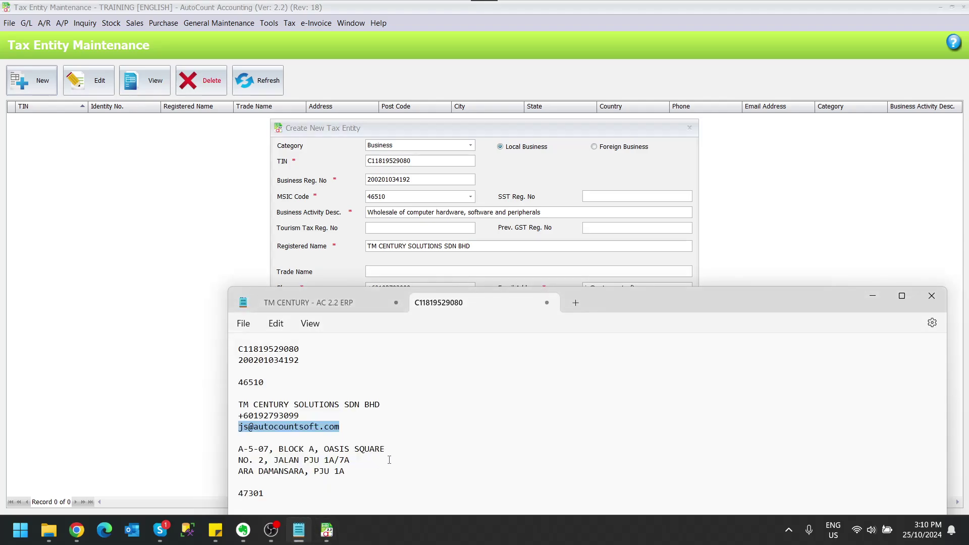
left_click_drag(355, 475, 235, 451)
key("ctrl+c")
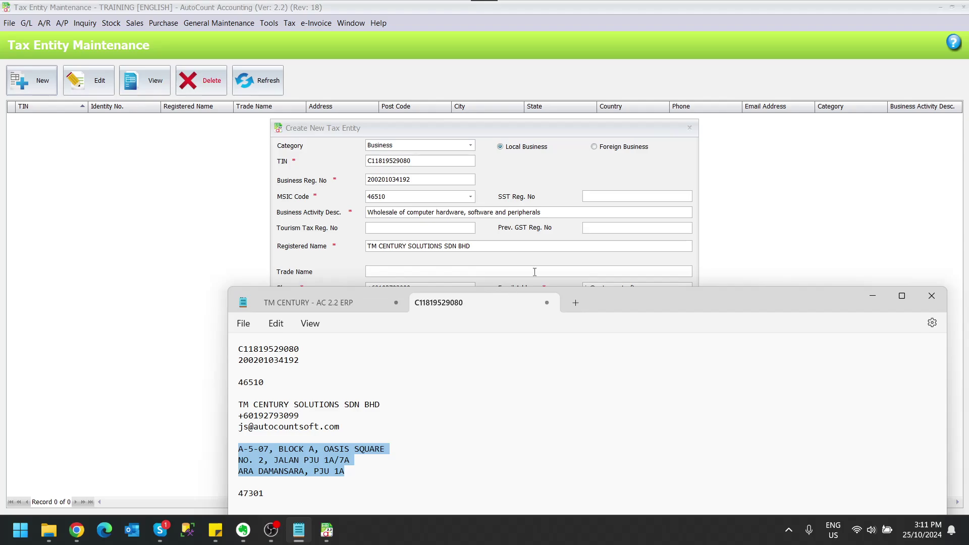
left_click(575, 261)
key("ctrl+v")
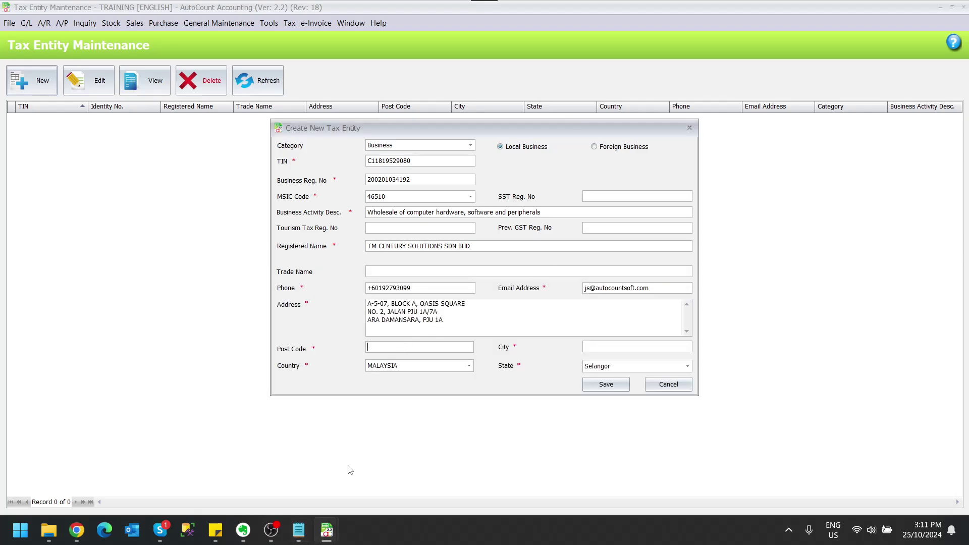
Copy the post code from the Notepad notes into the tax entity's Post Code field.
left_click(299, 530)
left_click_drag(276, 499, 210, 489)
key("ctrl+c")
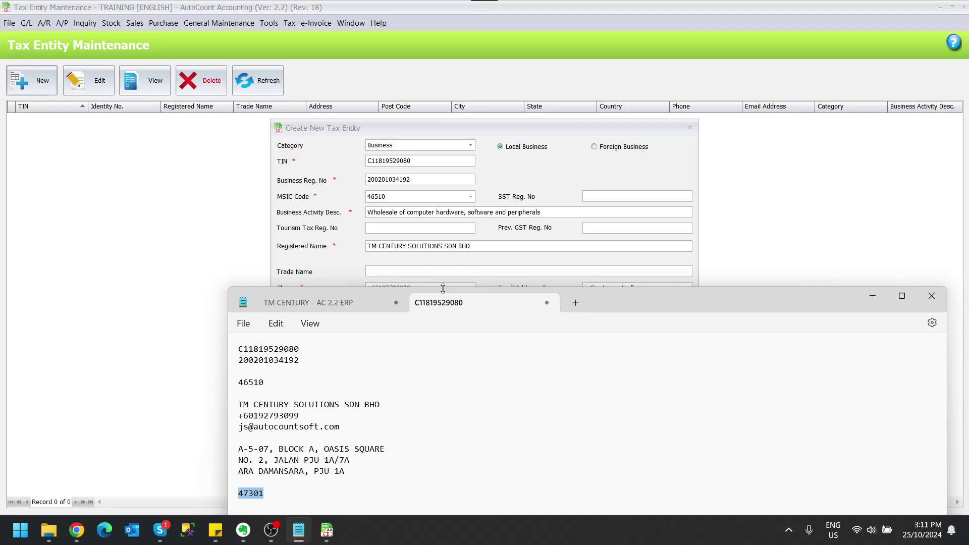
left_click(553, 260)
left_click(395, 347)
key("ctrl+v")
Set the tax entity's city to PETALING JAYA and save the new tax entity.
left_click(607, 347)
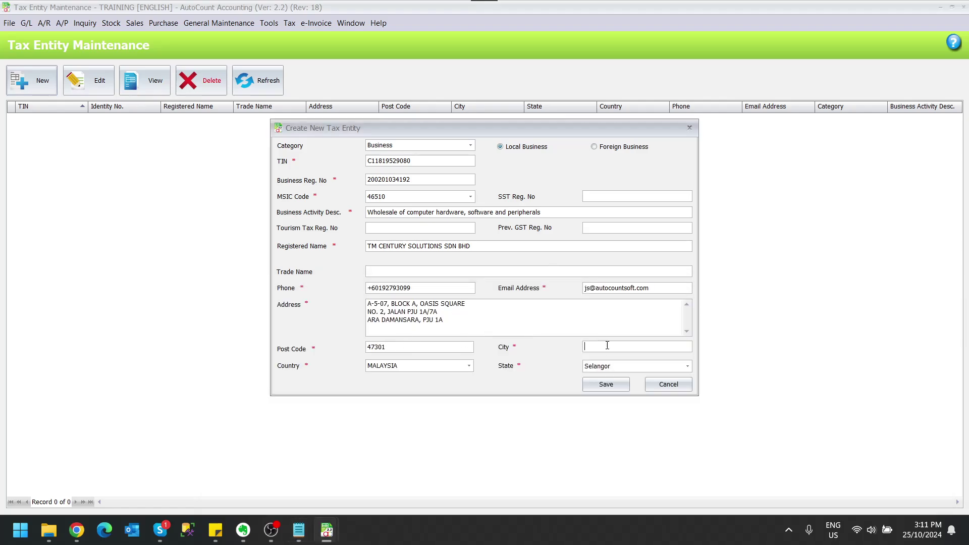
type("PETALING JAYA")
left_click(593, 386)
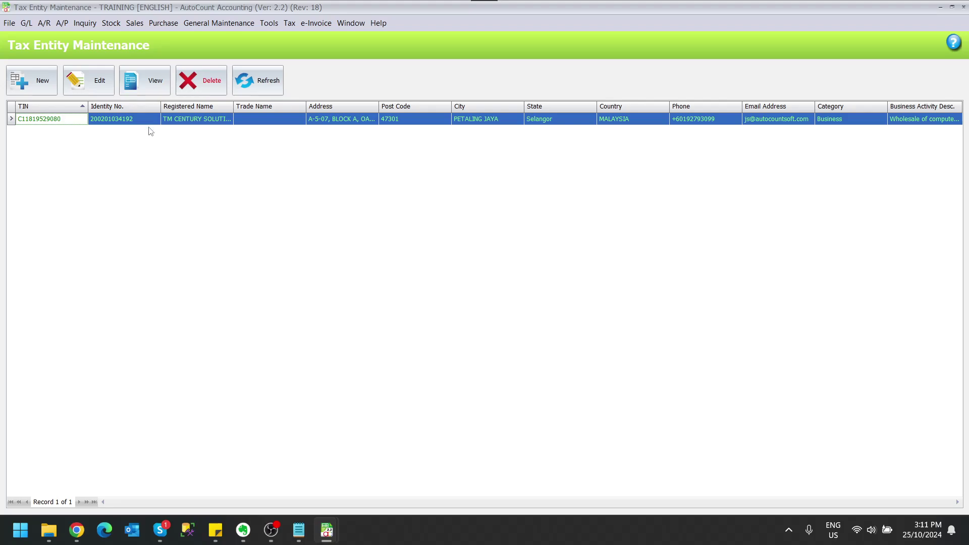
Open the Company Profile's e-Invoice settings and assign the TM CENTURY SOLUTIONS tax entity as Tax Entity / TIN.
left_click(244, 24)
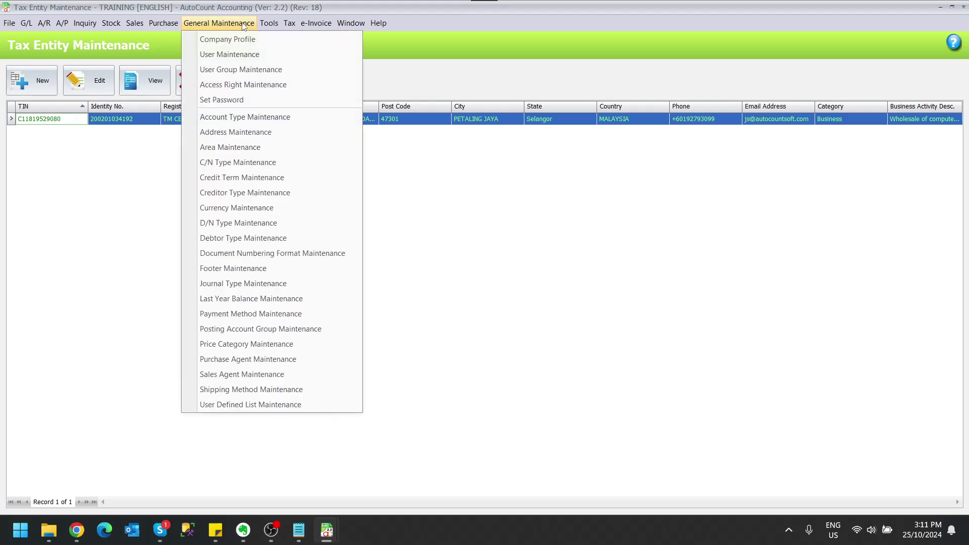
left_click(241, 38)
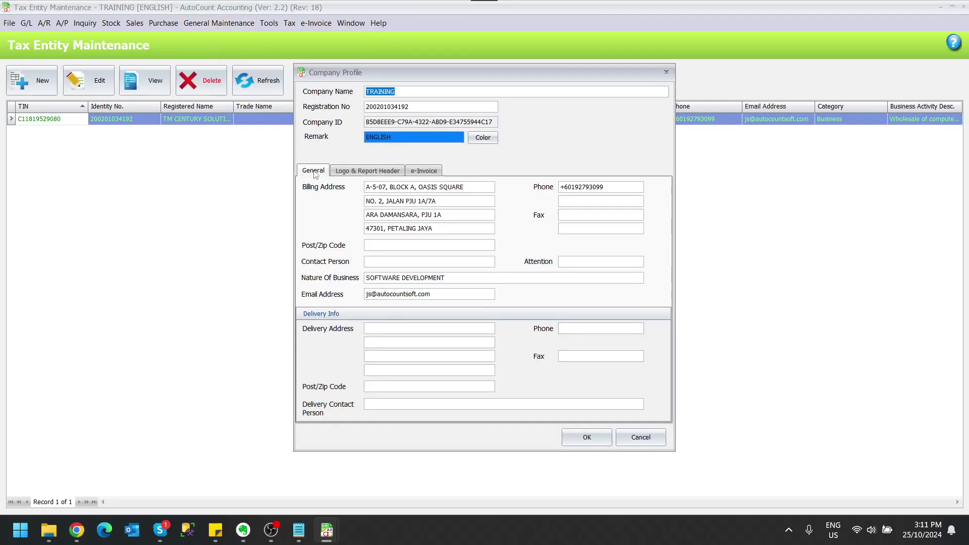
left_click(422, 173)
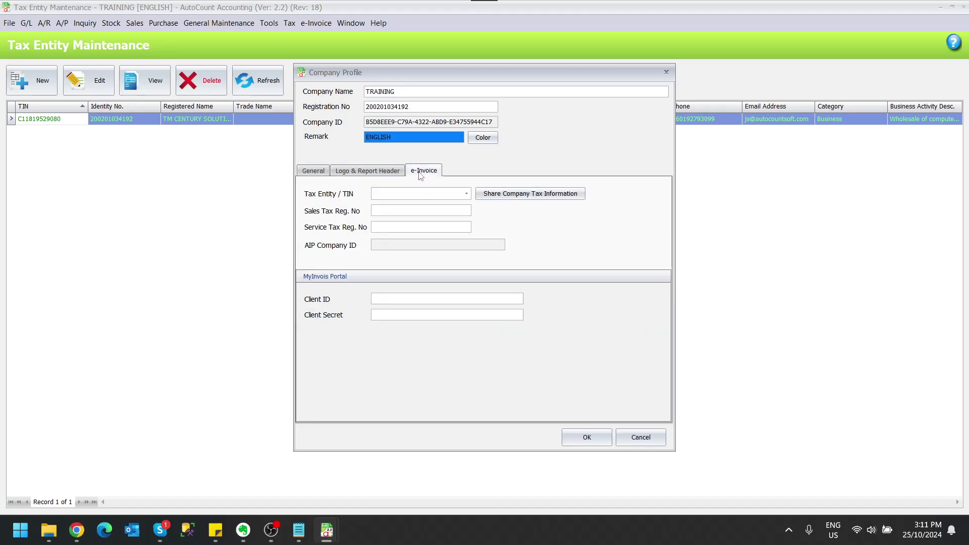
left_click(467, 195)
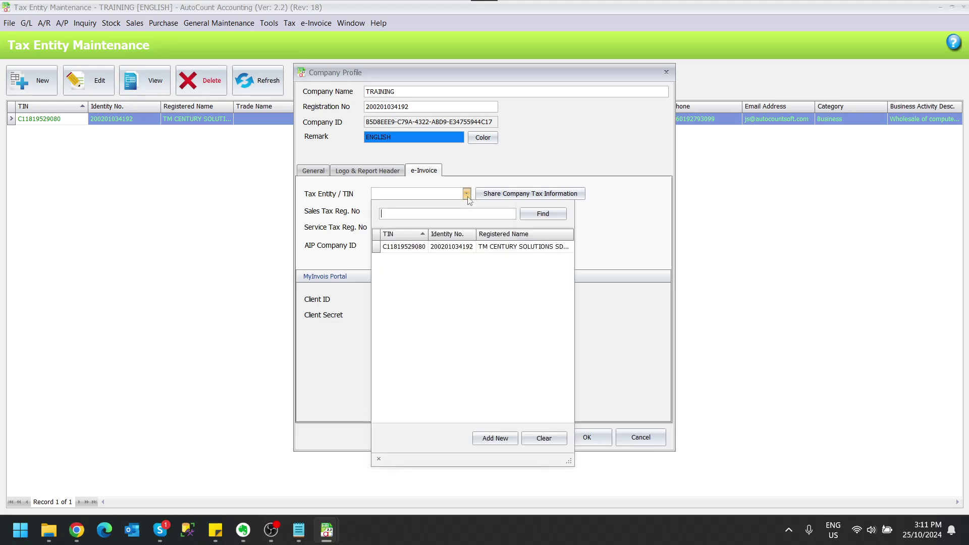
left_click(468, 252)
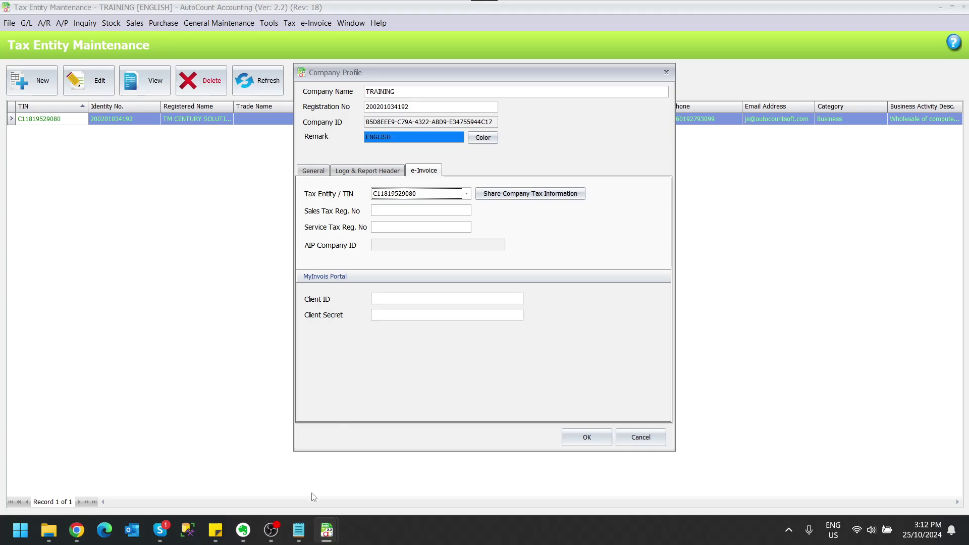
Copy the client ID from the TM CENTURY - AC 2.2 ERP note in Notepad into the MyInvois Portal Client ID field.
left_click(300, 528)
left_click(310, 302)
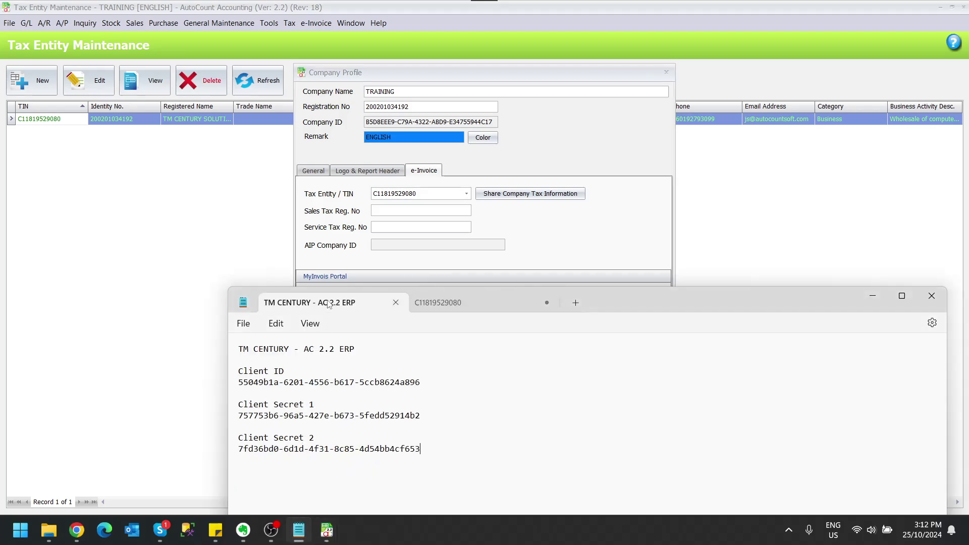
left_click_drag(608, 301, 643, 340)
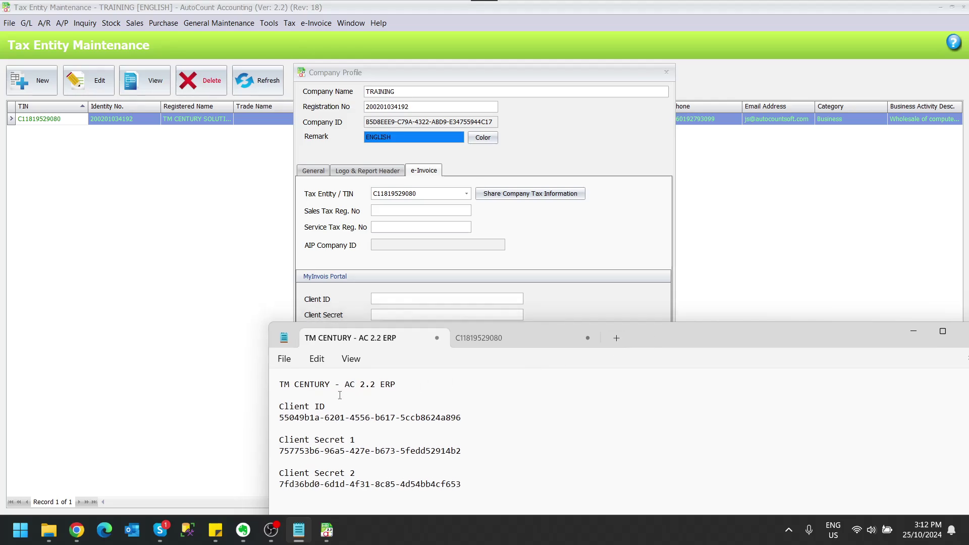
left_click_drag(469, 422, 279, 423)
left_click(447, 299)
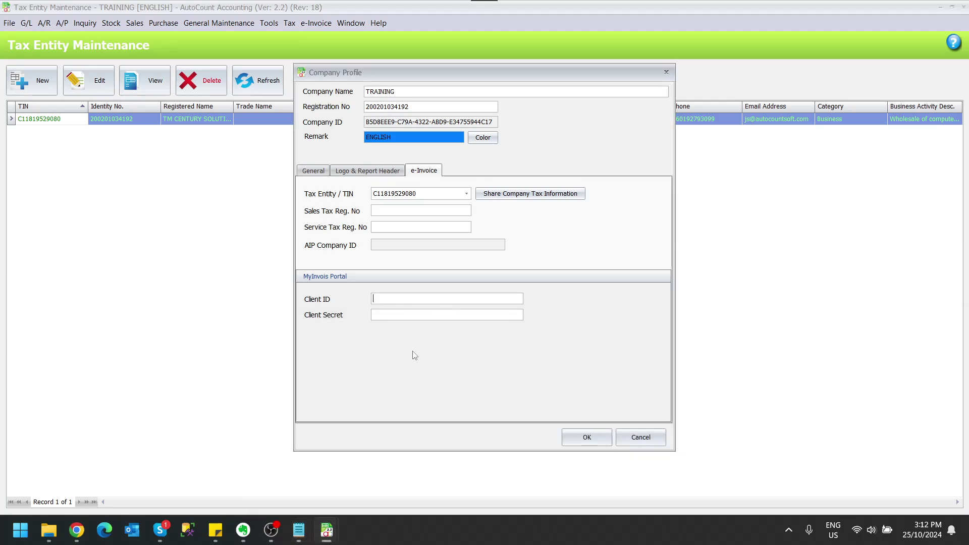
key("ctrl+v")
Copy Client Secret 1 from the Notepad note into the MyInvois Portal Client Secret field.
left_click(299, 530)
left_click_drag(486, 451, 280, 456)
key("ctrl+c")
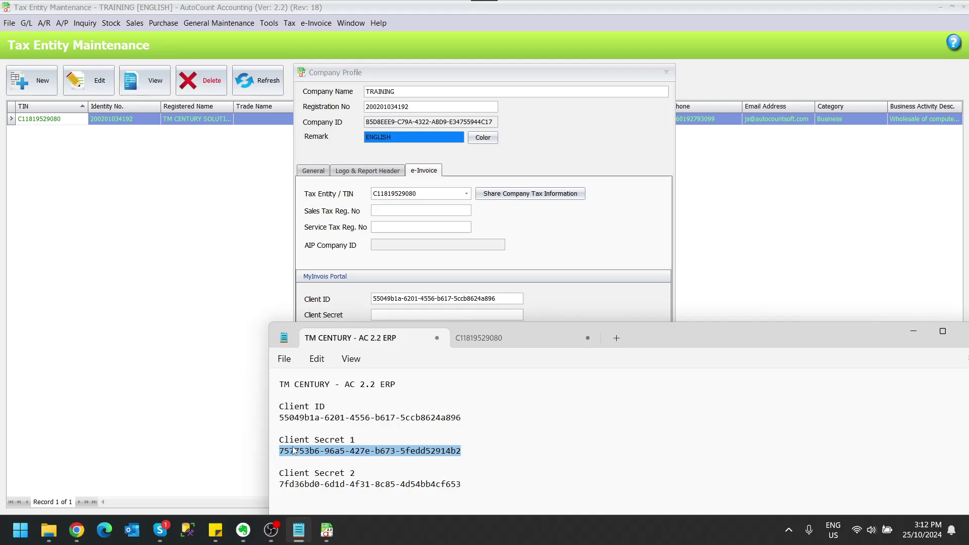
left_click(514, 313)
left_click(477, 314)
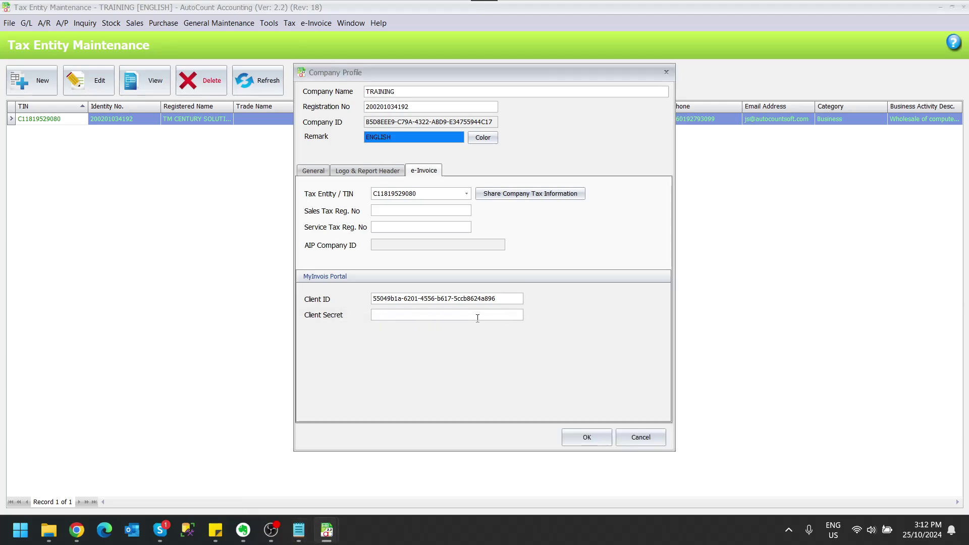
key("ctrl+v")
Submit the Company Profile, agree to get an AIP Company ID and acknowledge the validation of the login and TIN ownership.
left_click(575, 445)
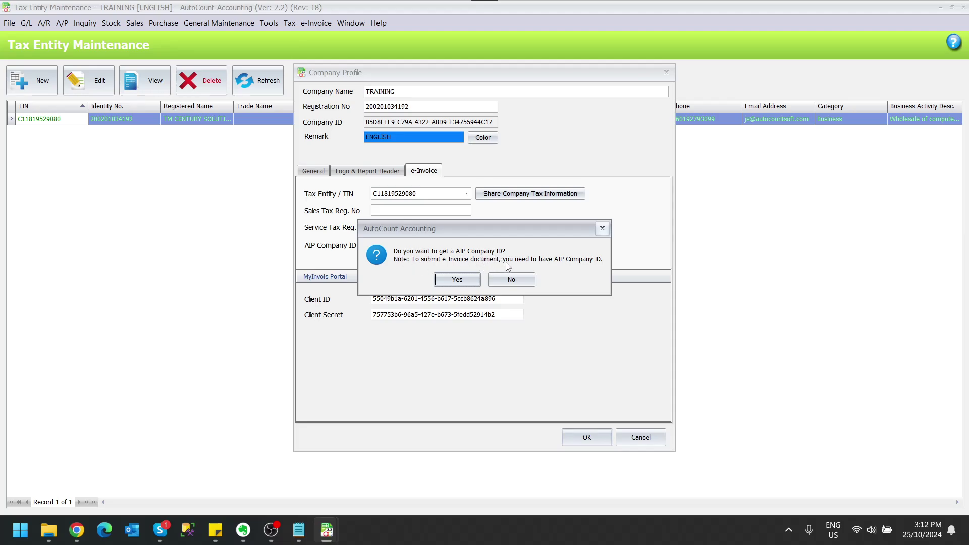
left_click(448, 284)
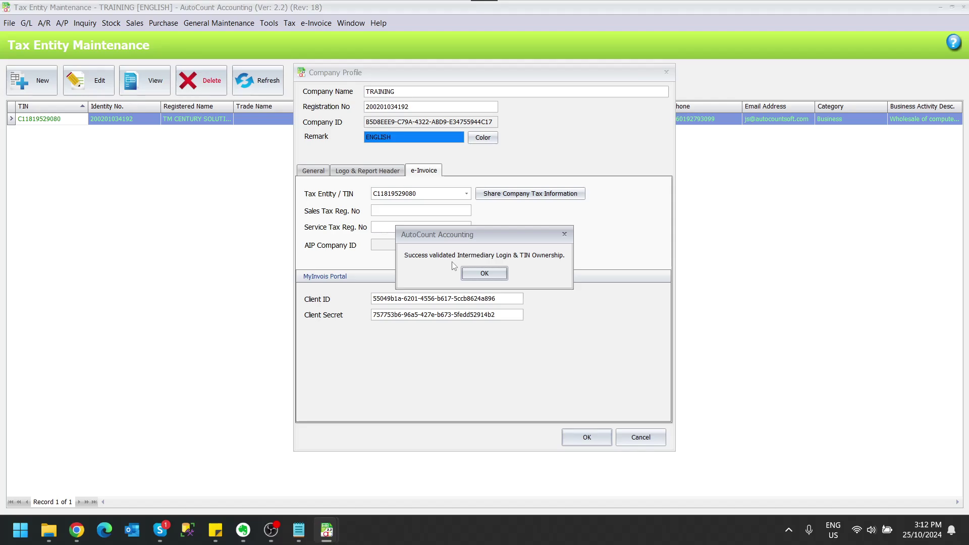
left_click(483, 274)
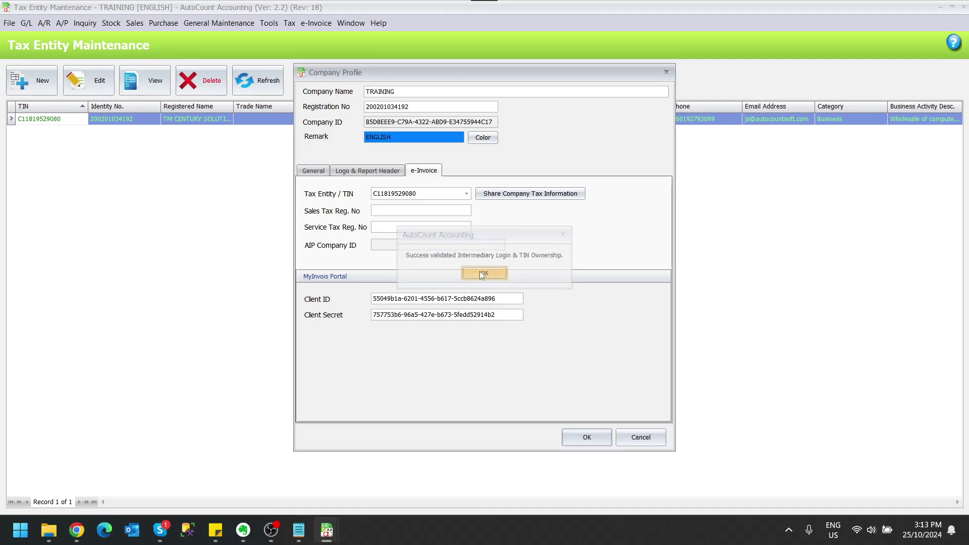